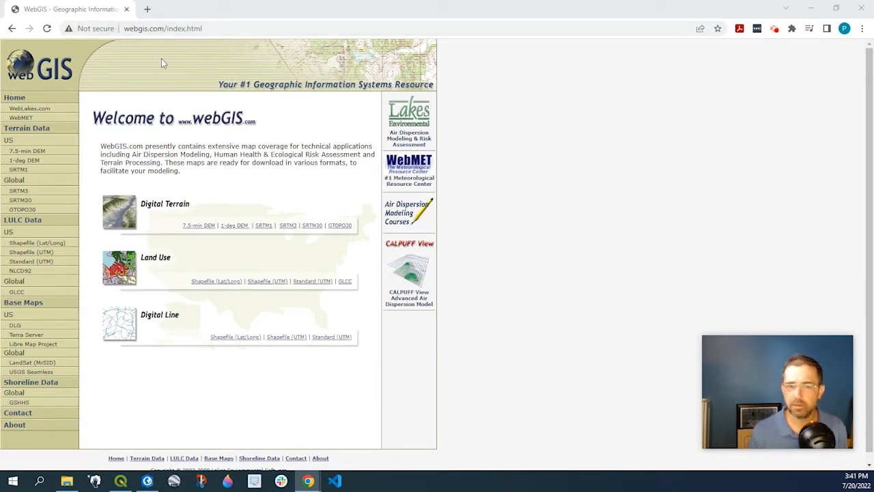
Step: Download the Boulder quadrangle's 7.5-minute DEM from the terrain data for Boulder County, Colorado
left_click(200, 227)
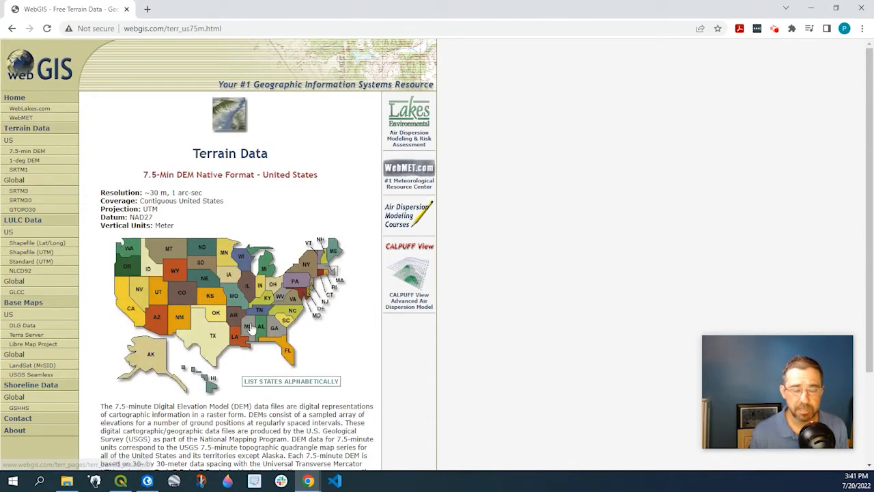
left_click(187, 293)
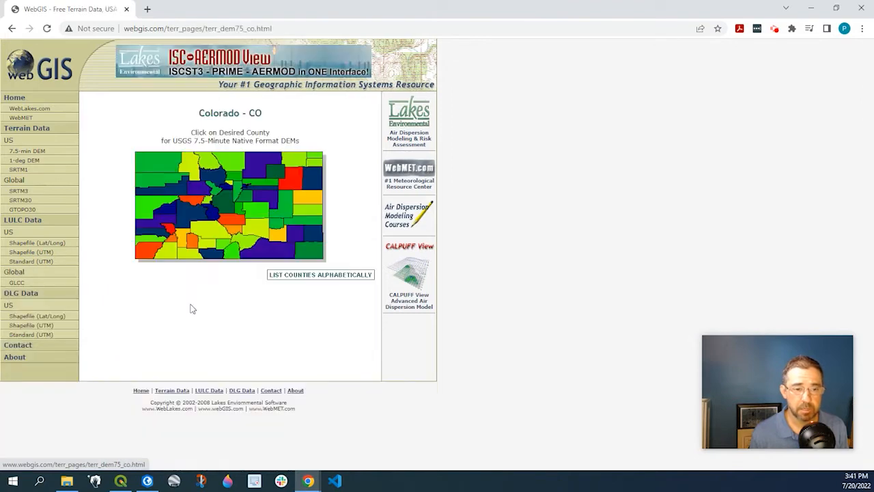
left_click(235, 179)
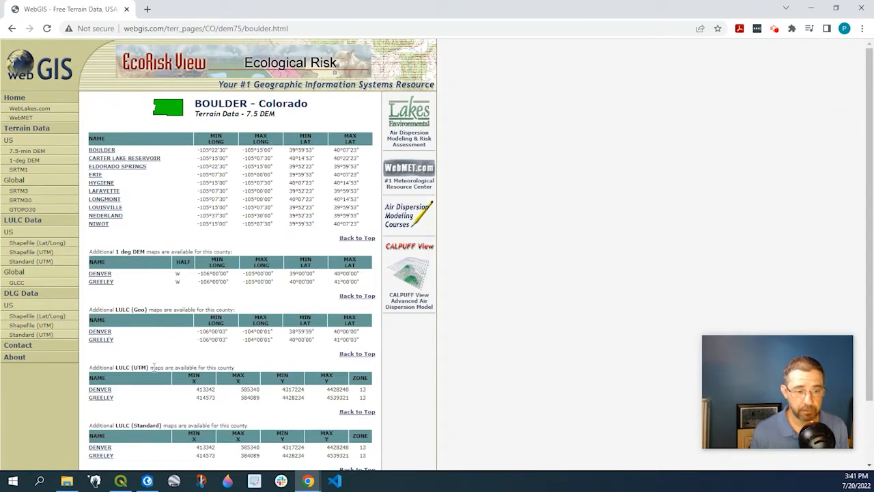
scroll(154, 368, "down", 3)
scroll(155, 375, "up", 3)
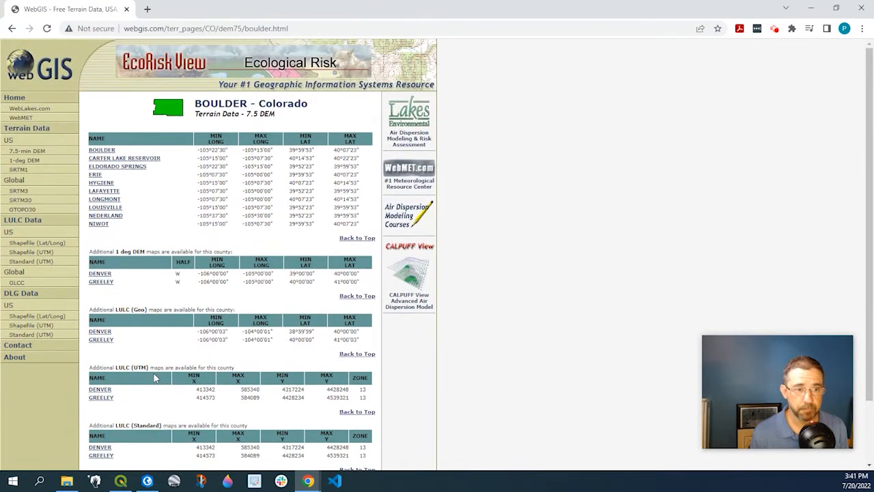
left_click(104, 154)
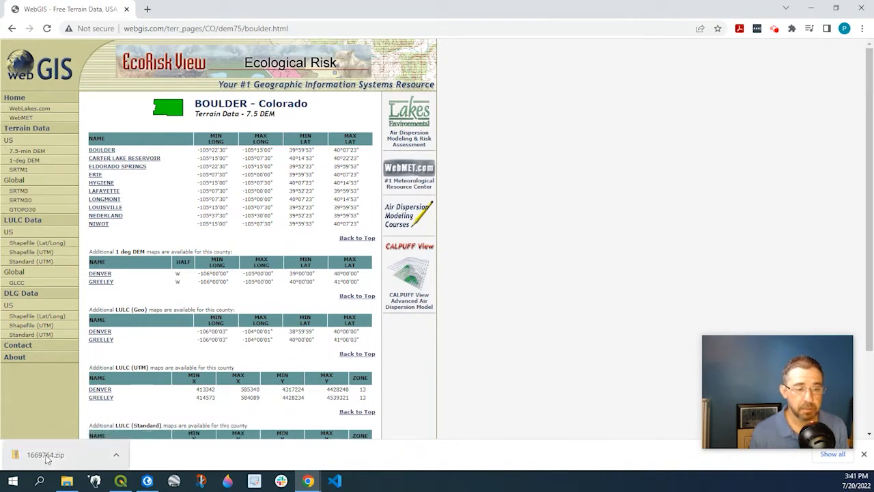
Step: In File Explorer, extract the downloaded 1669764 zip archive into its default folder in Downloads
mouse_move(66, 481)
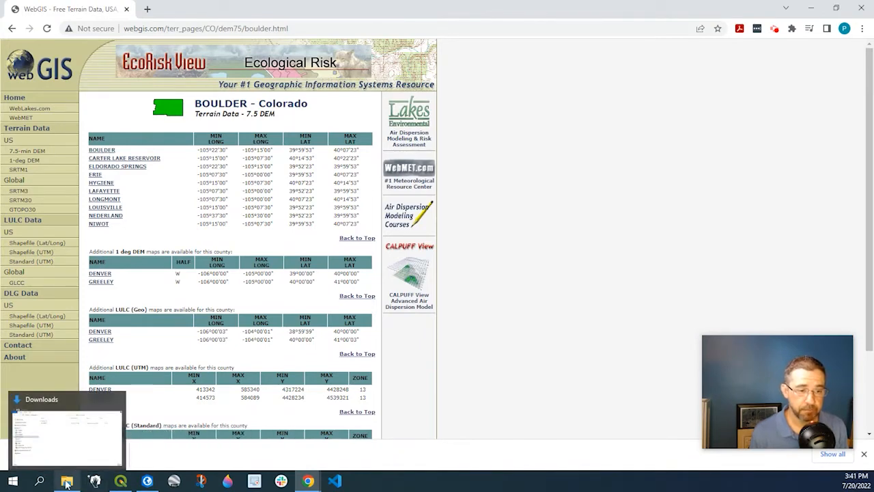
left_click(74, 423)
left_click(389, 167)
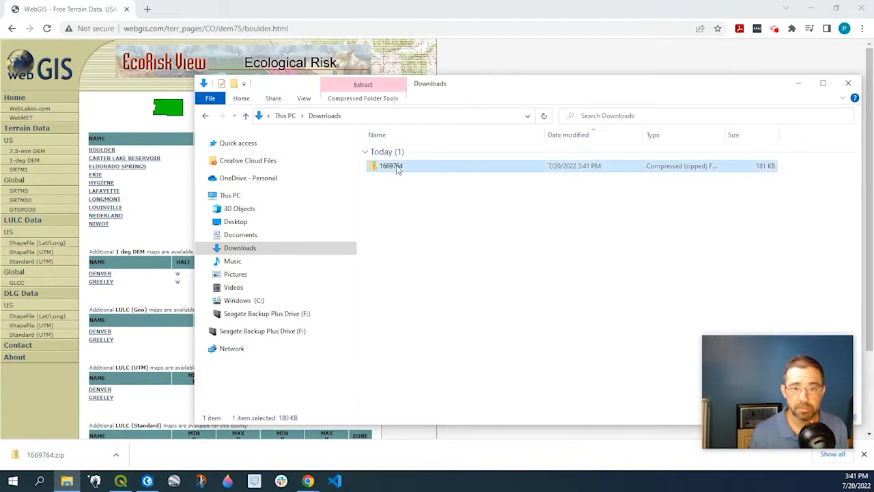
right_click(398, 169)
left_click(415, 213)
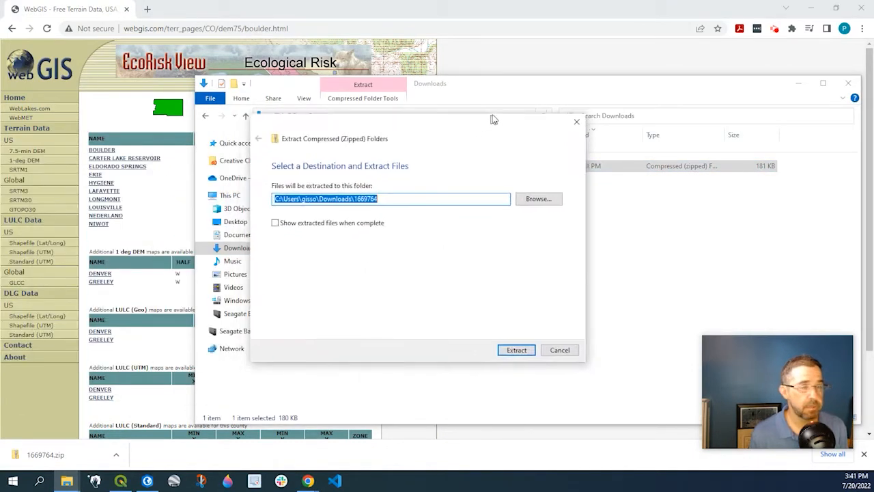
left_click(516, 349)
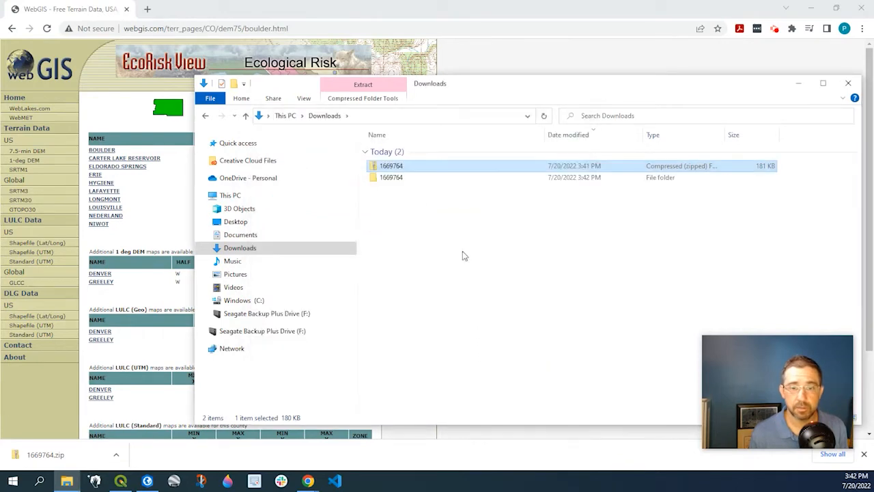
Step: Switch to QGIS and add 9433_75m.dem from the extracted 1669764 folder as a raster layer
left_click(120, 482)
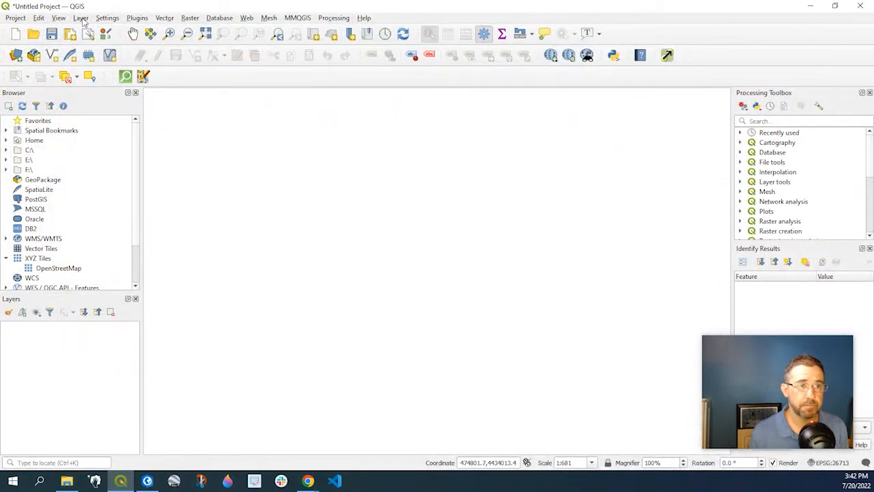
left_click(82, 18)
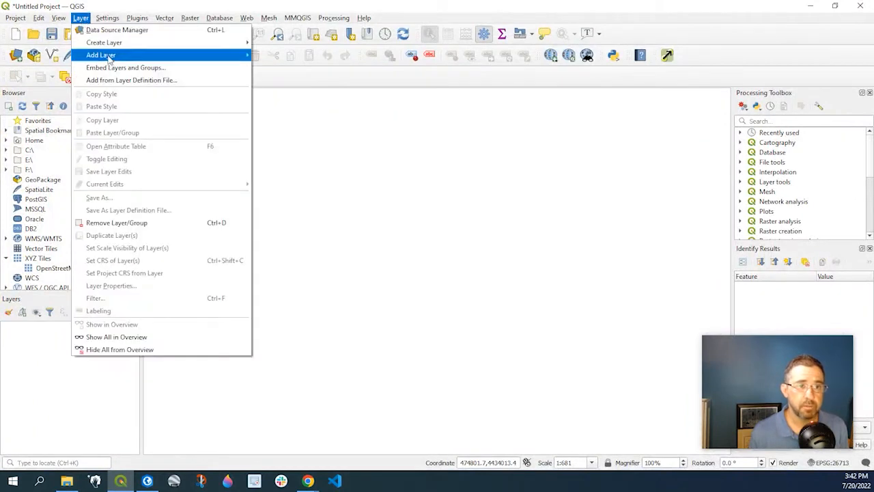
mouse_move(109, 56)
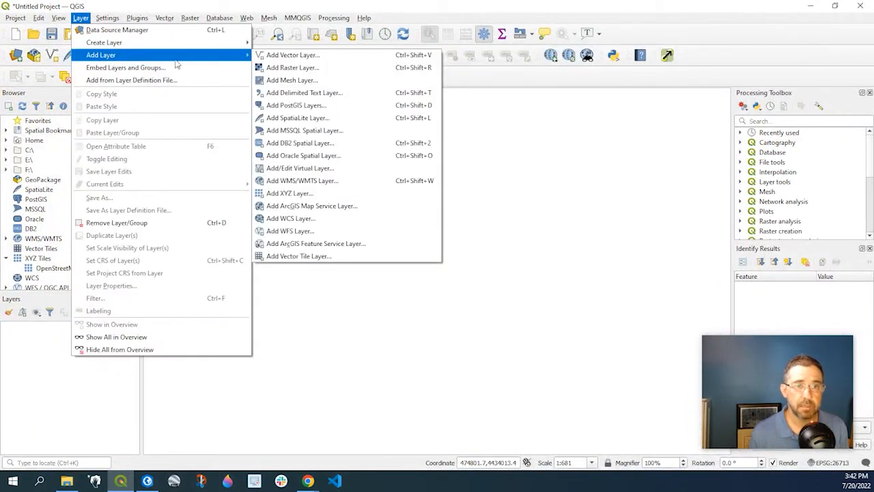
left_click(303, 71)
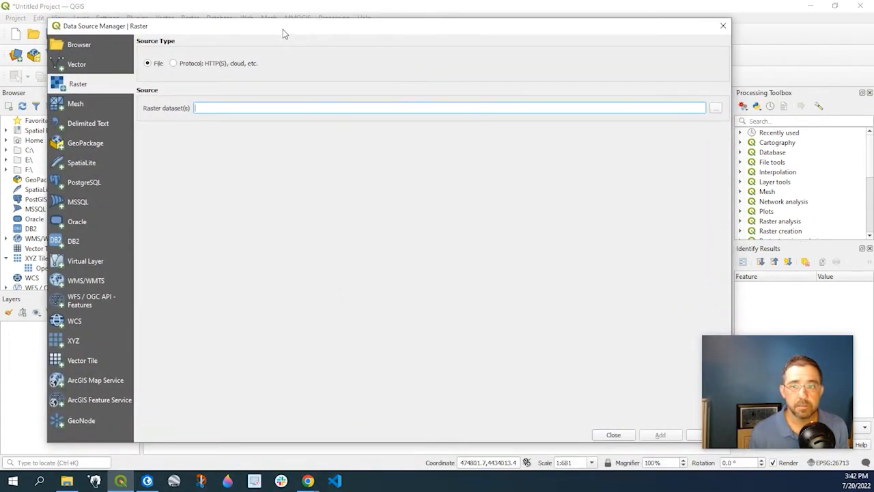
left_click(715, 108)
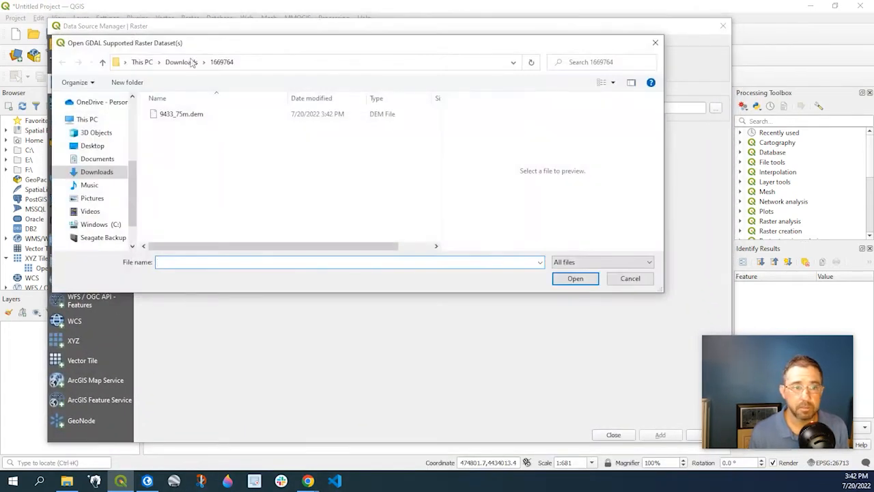
left_click(176, 114)
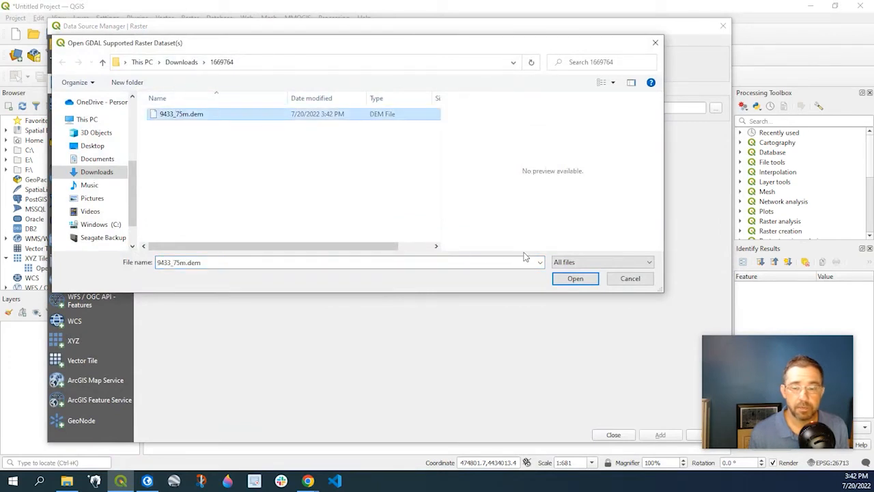
left_click(576, 279)
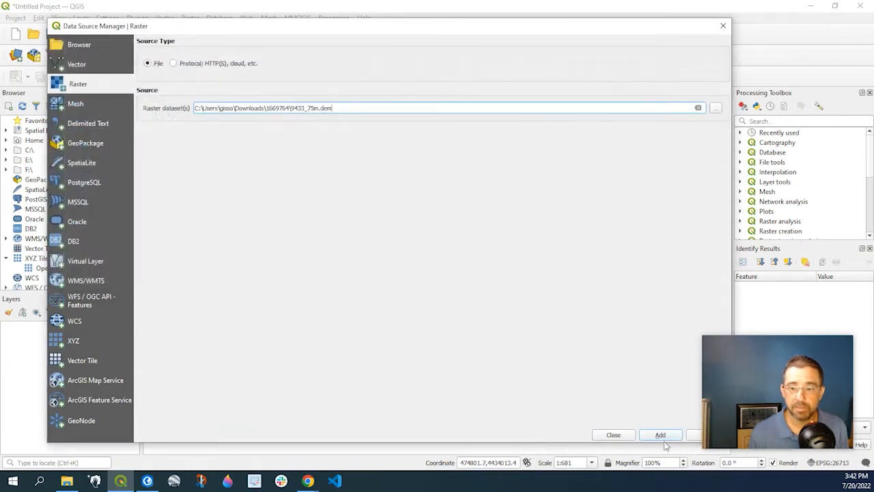
left_click(660, 434)
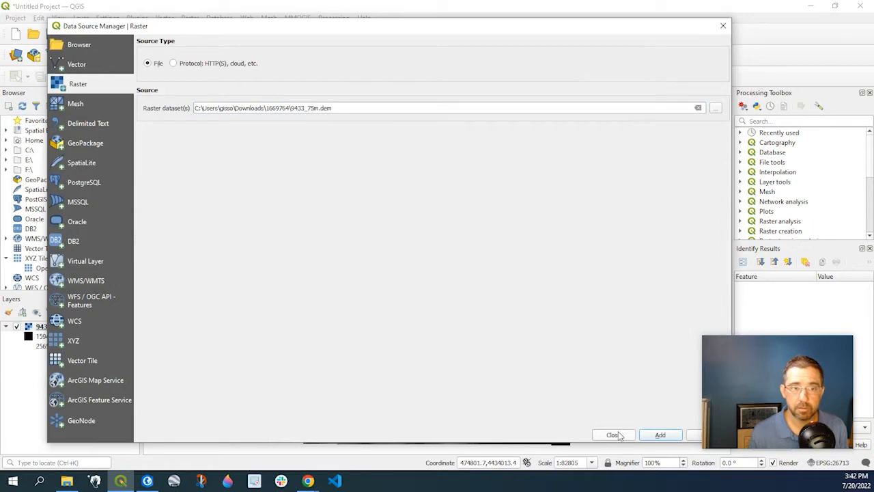
left_click(612, 435)
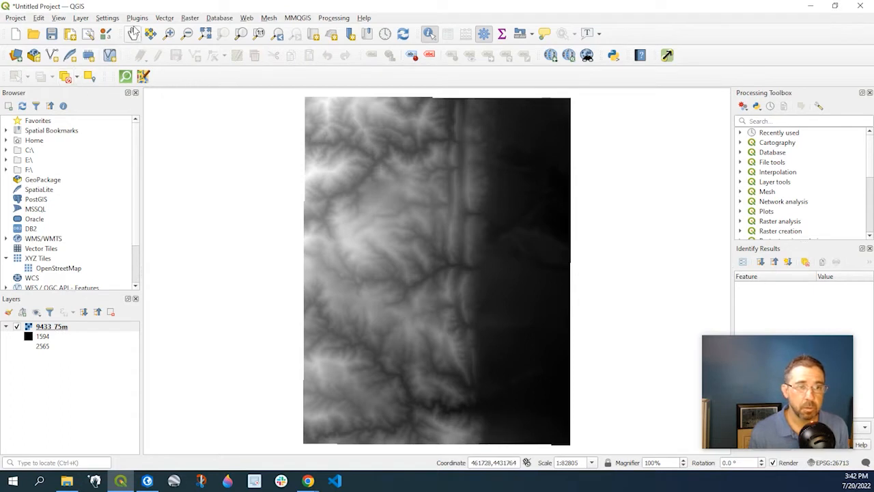
Step: Generate a temporary contour layer from Band 1 of the 9433_75m raster, with an interval of 10 and the ELEV attribute
left_click(189, 18)
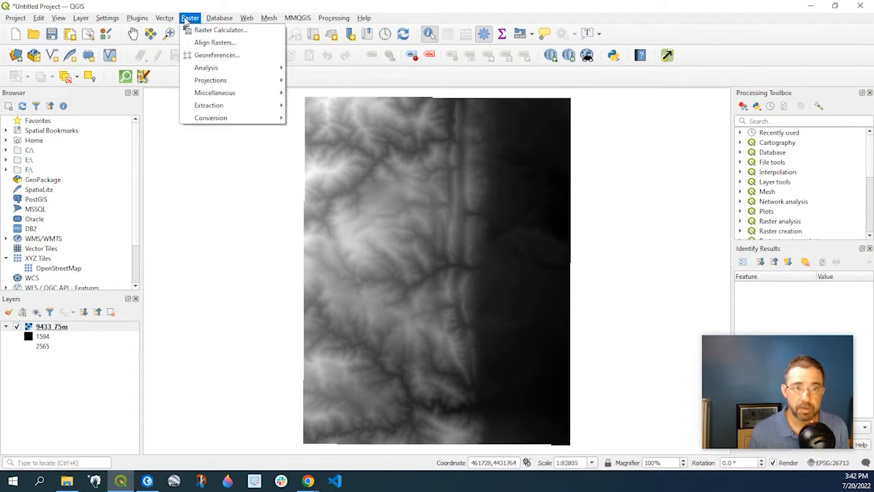
mouse_move(227, 106)
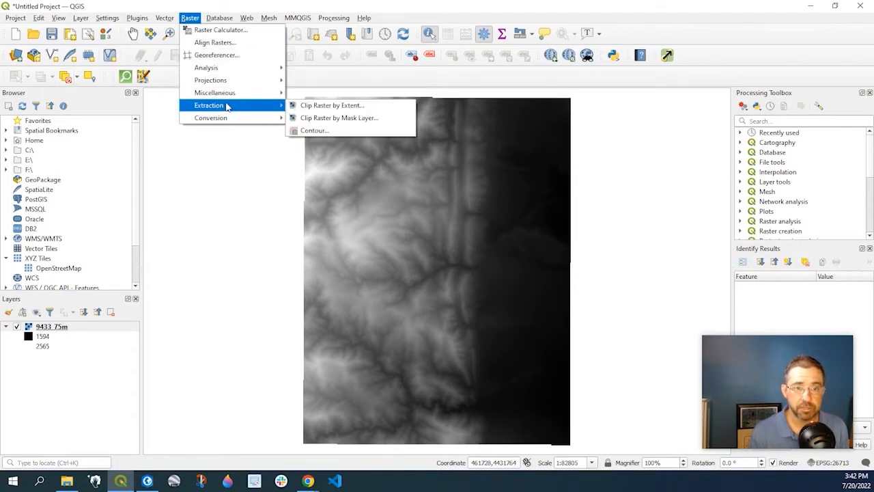
left_click(319, 130)
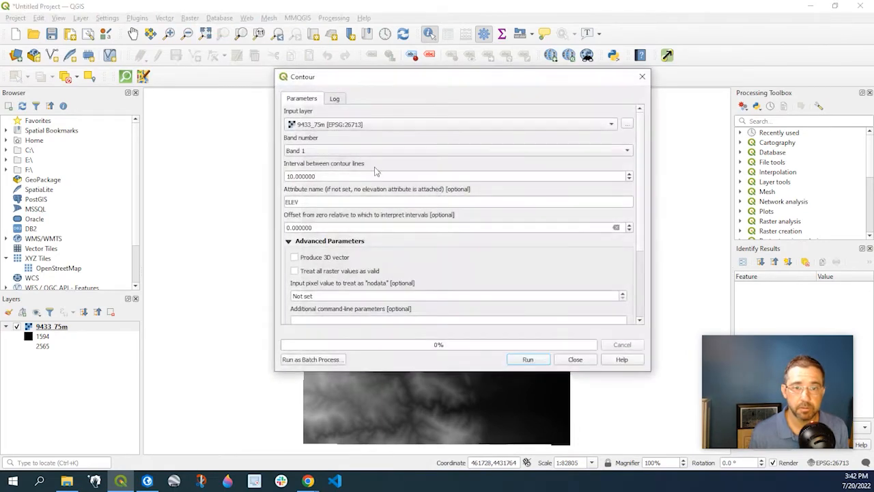
left_click_drag(390, 77, 341, 62)
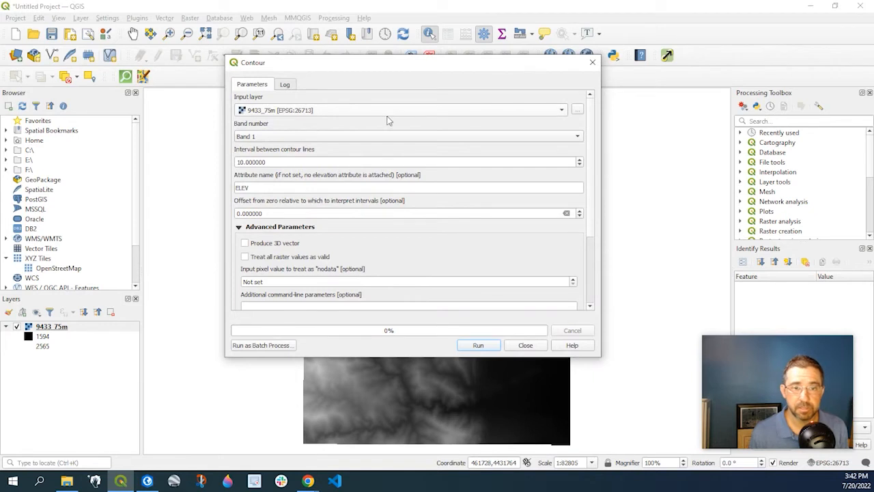
left_click(431, 137)
left_click(431, 138)
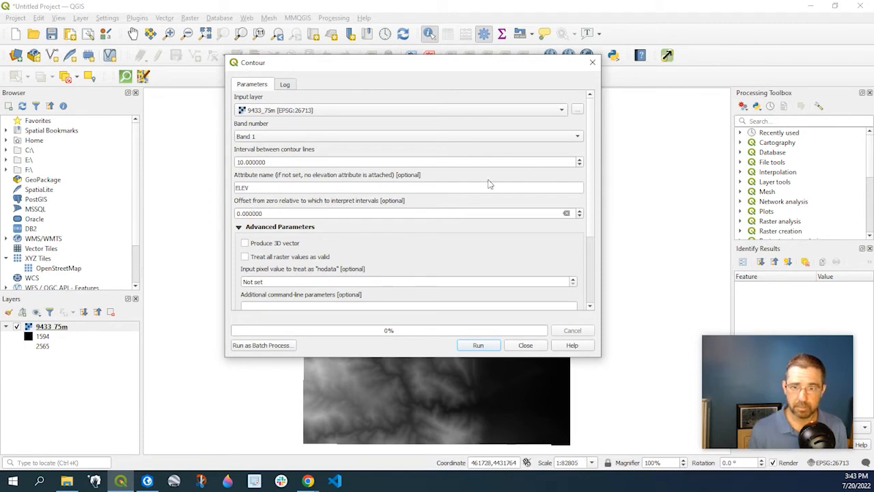
left_click(471, 347)
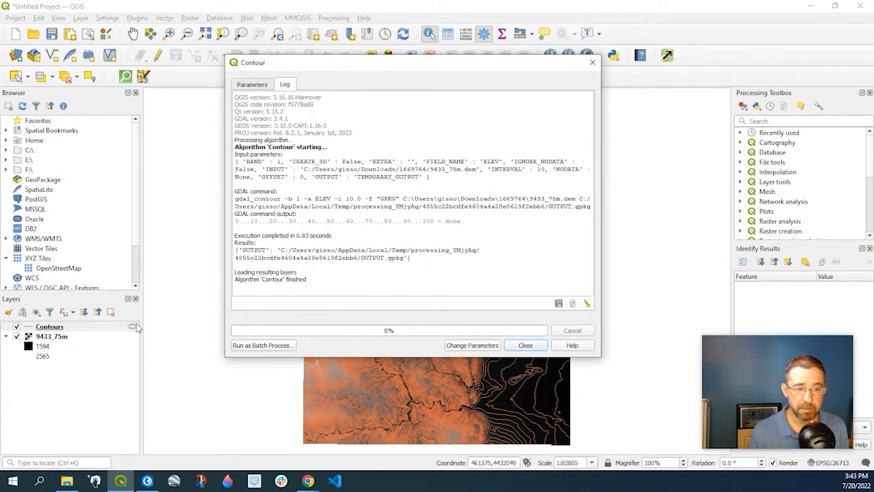
left_click(524, 346)
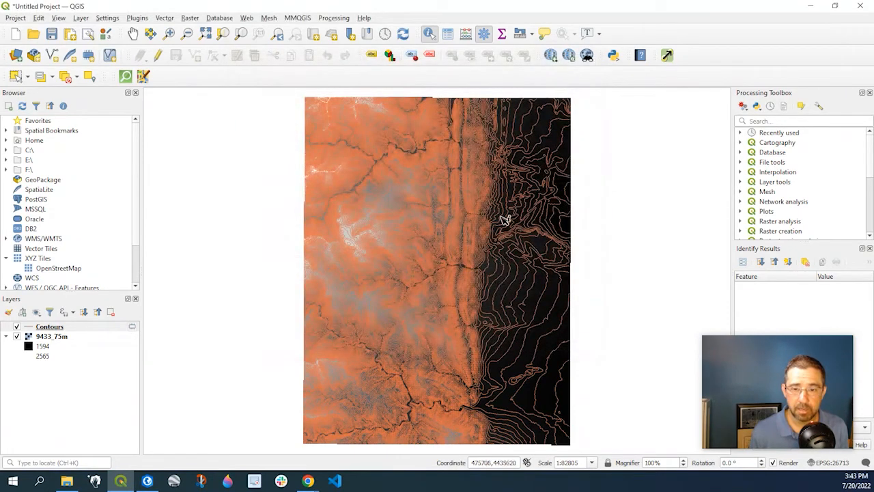
Step: Identify two neighbouring contour lines east of the steep slopes to check their ELEV attribute values
scroll(513, 331, "up", 1)
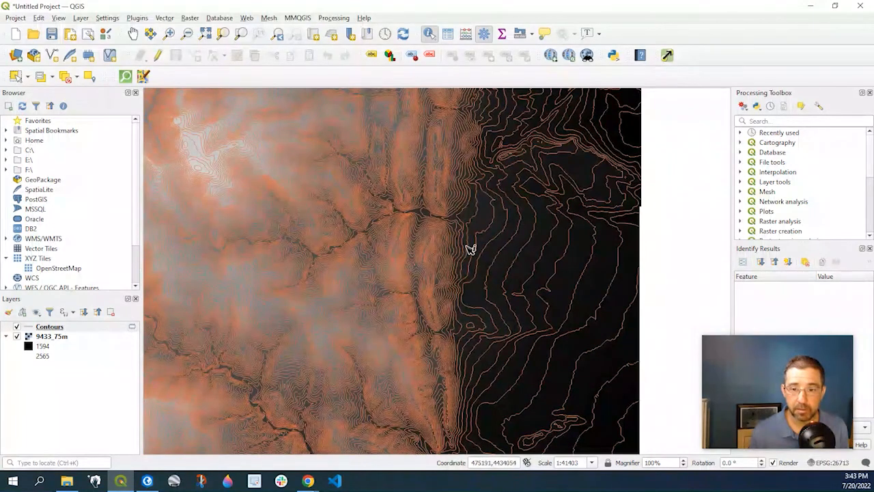
scroll(467, 255, "up", 1)
left_click(484, 251)
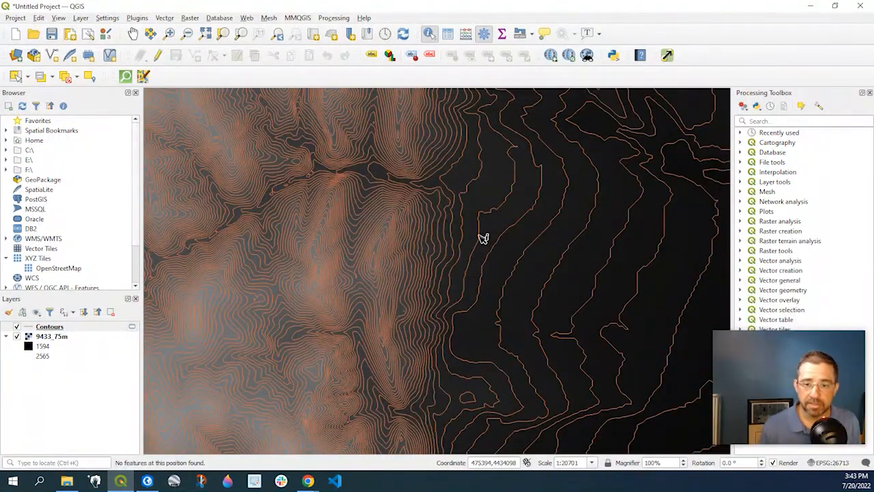
left_click(482, 236)
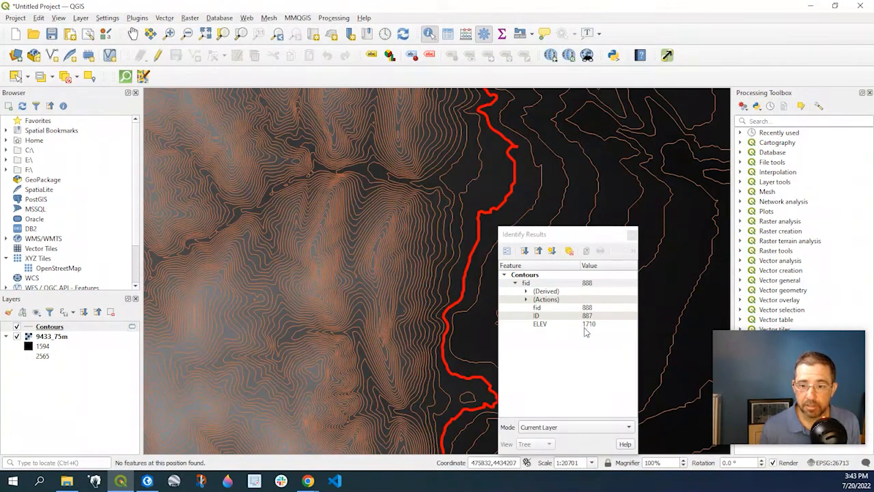
left_click(530, 211)
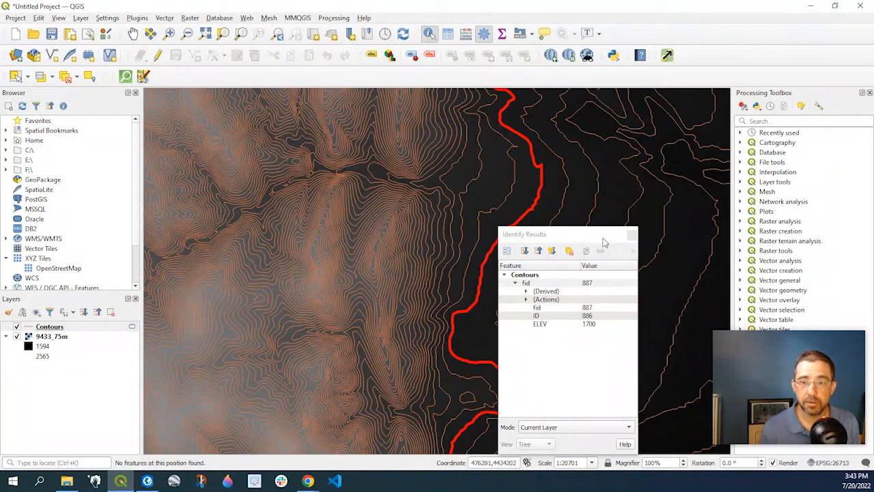
left_click(632, 234)
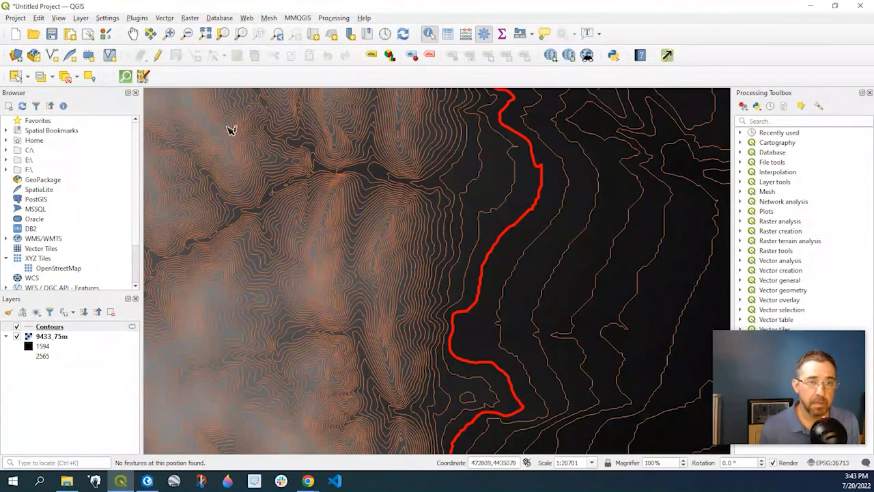
Step: Add the Google Satellite basemap from QuickMapServices and hide the 9433_75m raster so the contours overlay the imagery
left_click(246, 19)
mouse_move(259, 42)
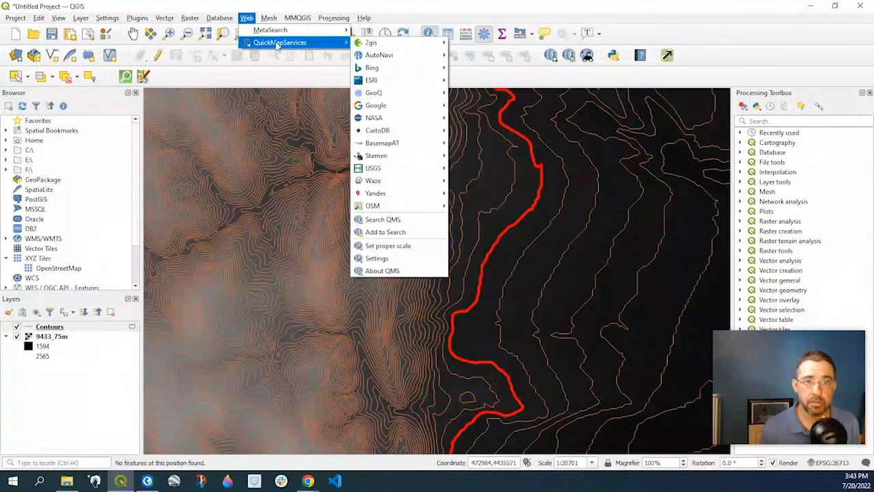
mouse_move(400, 107)
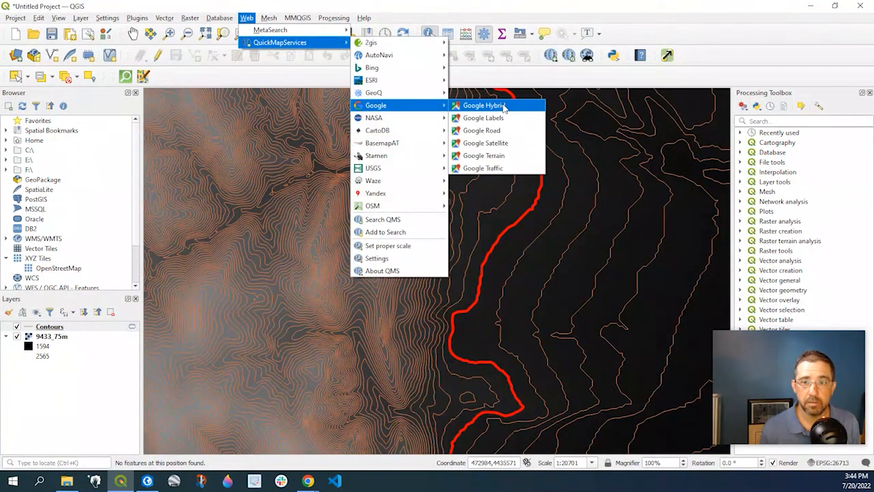
left_click(509, 145)
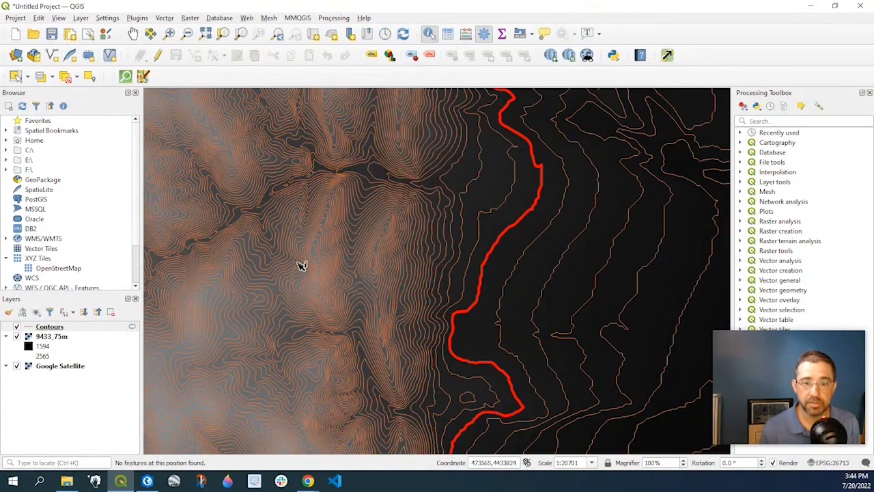
left_click(17, 337)
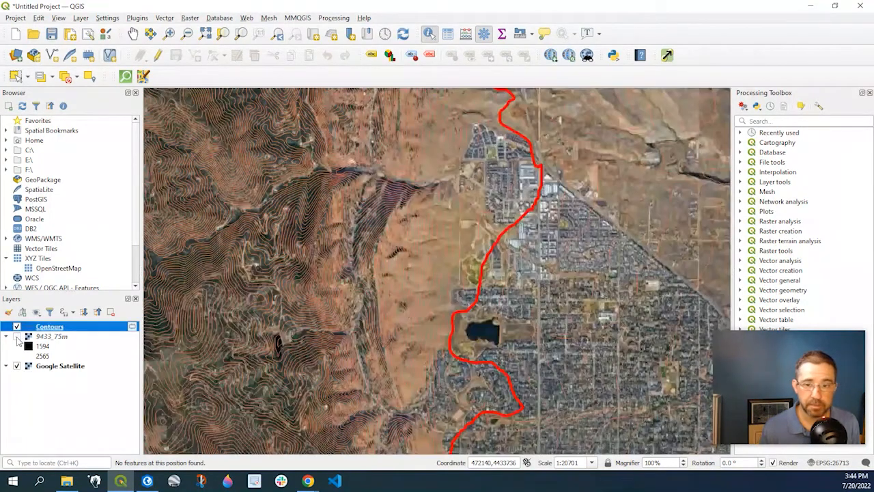
scroll(386, 305, "down", 2)
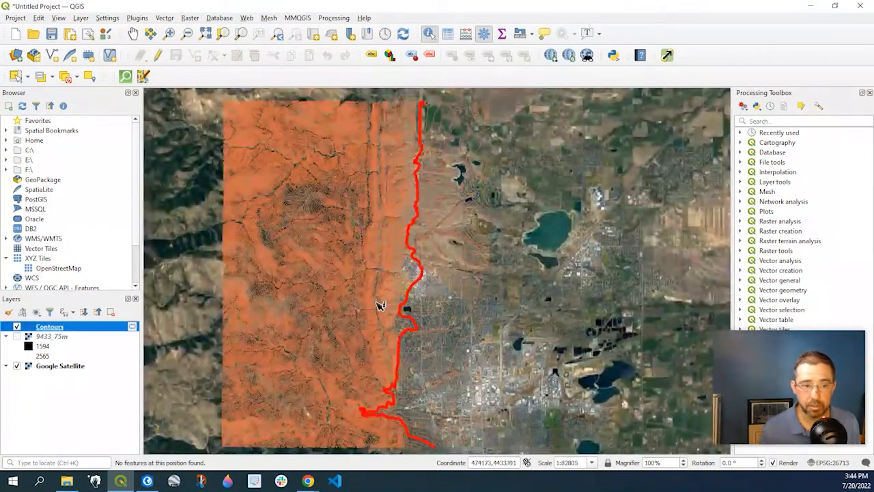
Step: Inspect the contour lines over the satellite imagery up close, along the foothills west of the highlighted contour
scroll(385, 305, "up", 1)
scroll(488, 260, "up", 1)
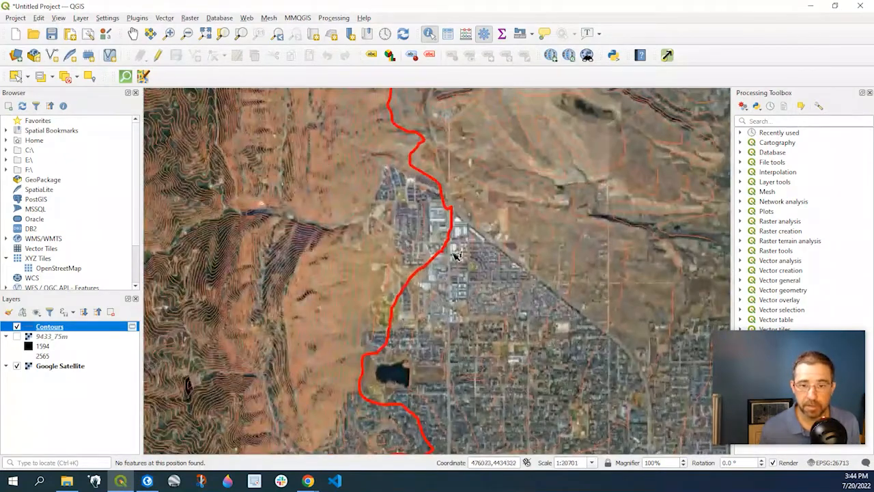
left_click_drag(345, 211, 458, 341)
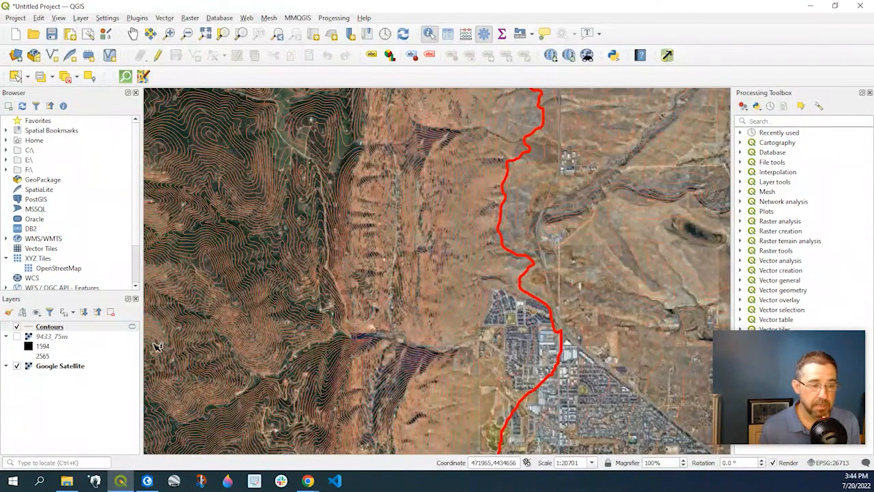
Step: Review the file formats available for exporting the Contours layer's features, and leave the export without saving
right_click(42, 327)
mouse_move(79, 307)
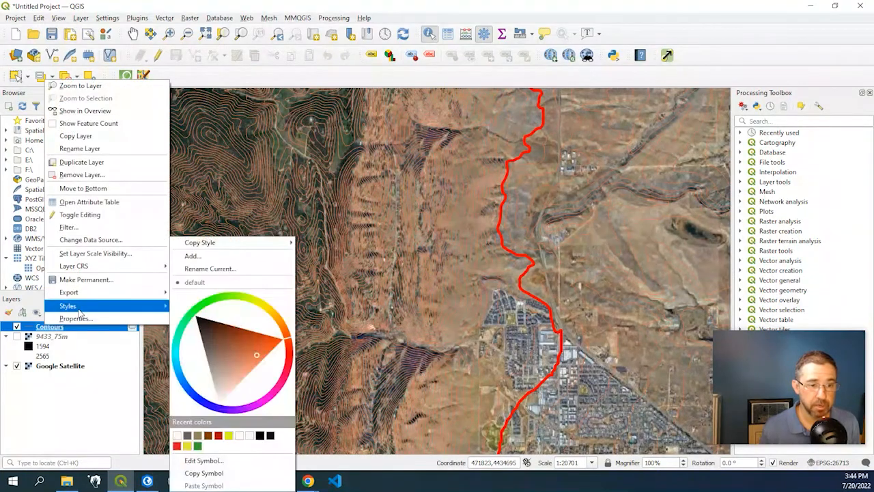
mouse_move(112, 293)
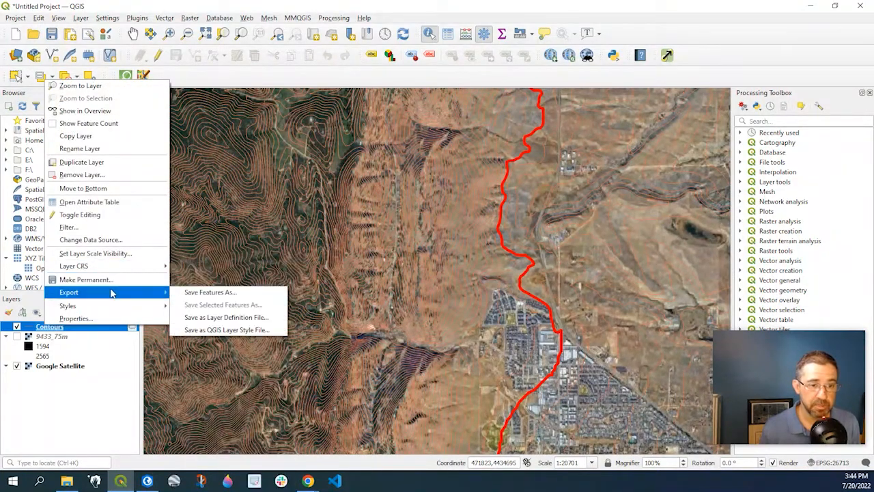
left_click(206, 292)
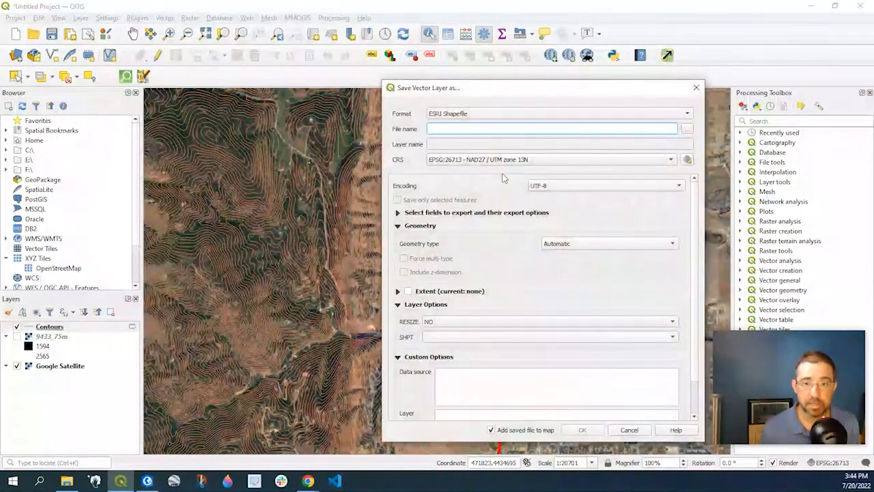
left_click(687, 114)
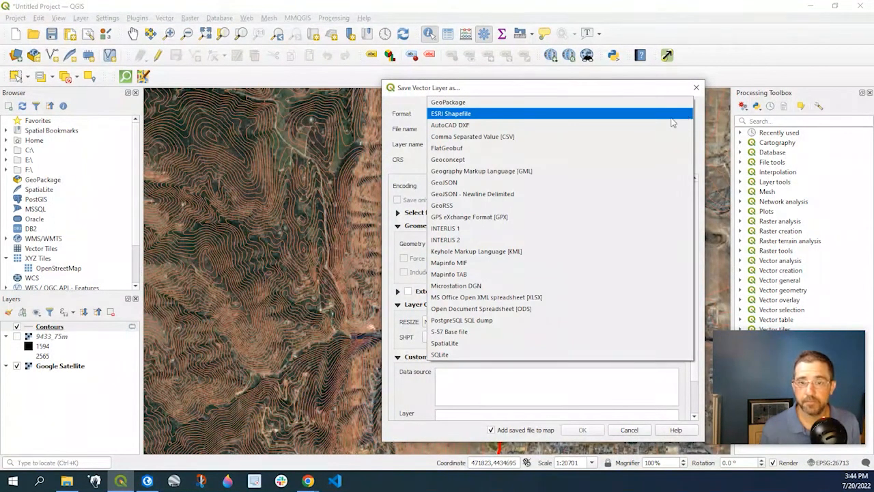
left_click(505, 87)
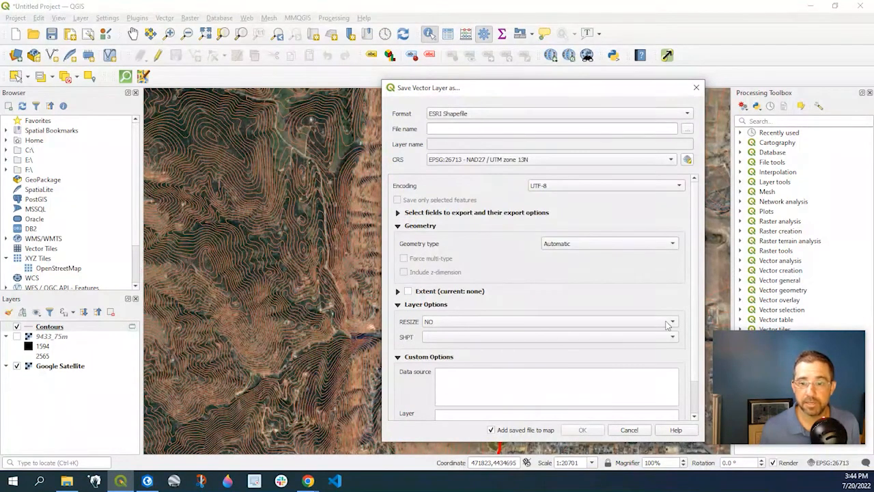
left_click(629, 429)
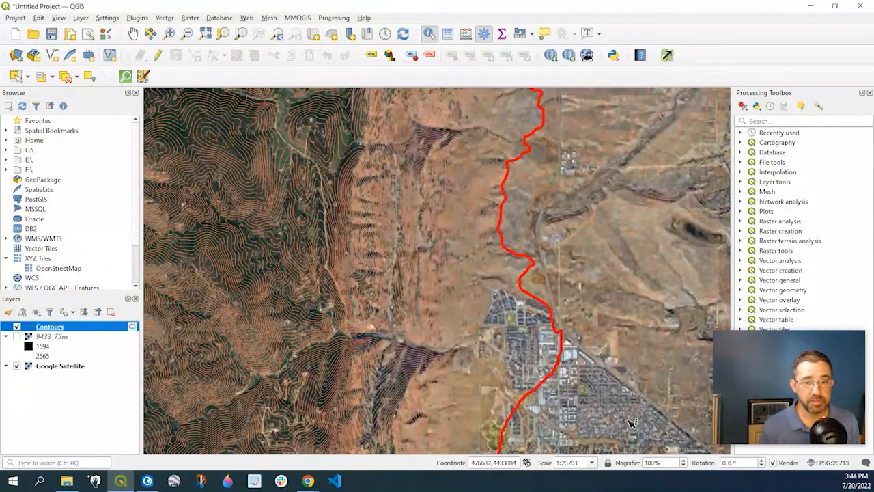